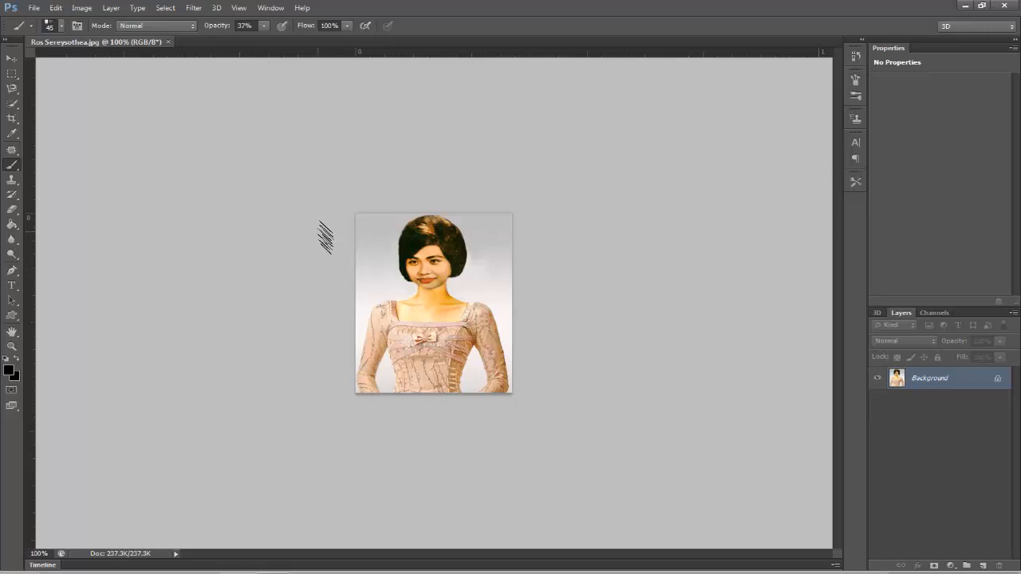
# - Get the Brush tool ready with the brush presets shown and black (000000) accepted as the foreground colour
pyautogui.click(9, 61)
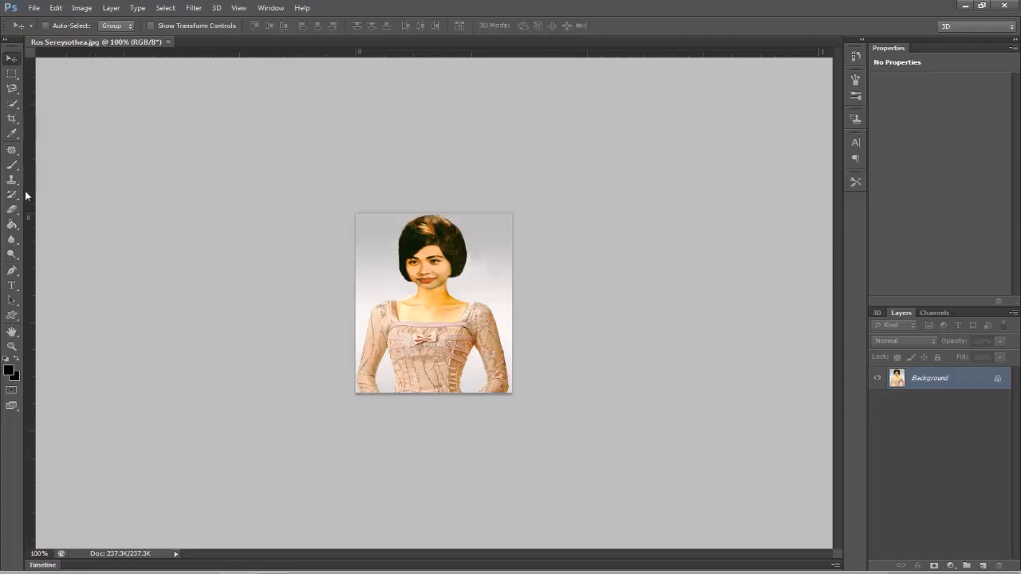
pyautogui.click(13, 167)
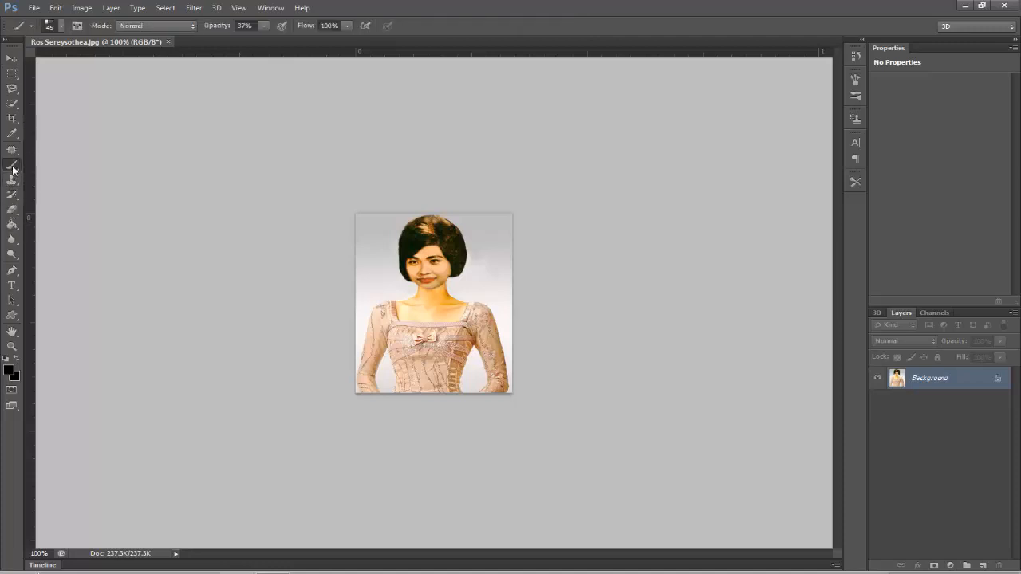
pyautogui.click(856, 82)
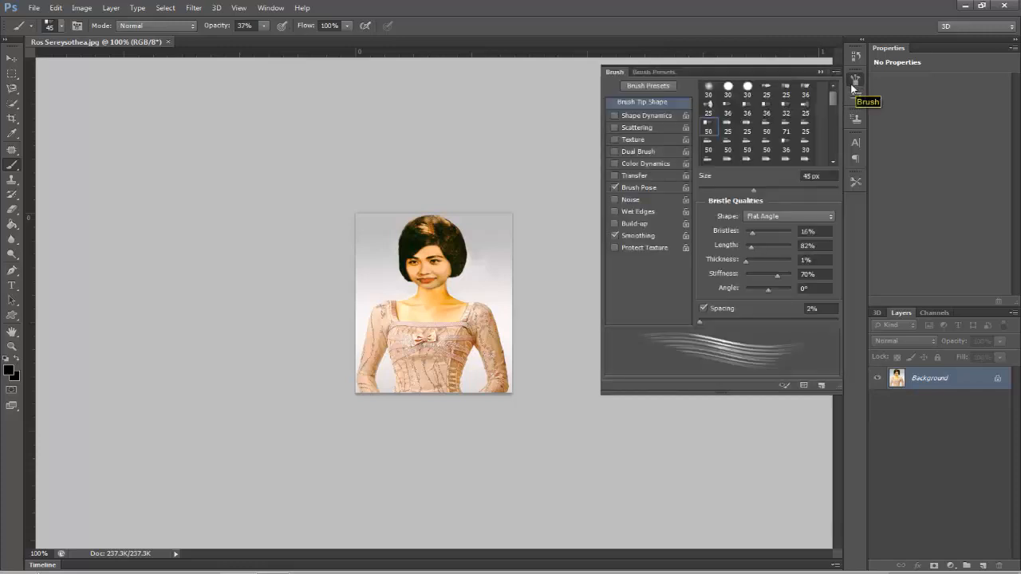
pyautogui.click(635, 86)
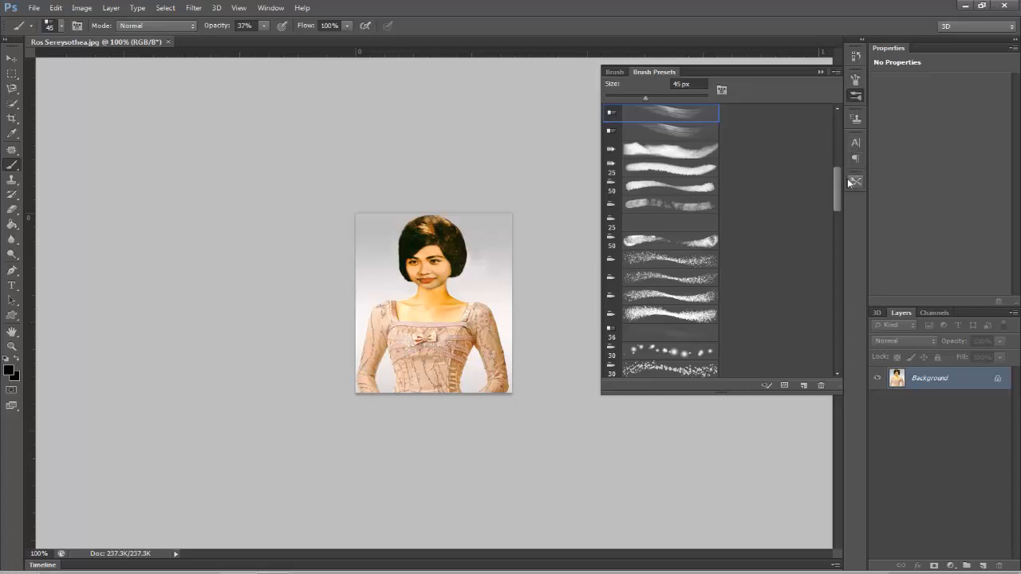
pyautogui.moveTo(839, 197)
pyautogui.mouseDown()
pyautogui.moveTo(840, 132)
pyautogui.moveTo(837, 179)
pyautogui.mouseUp()
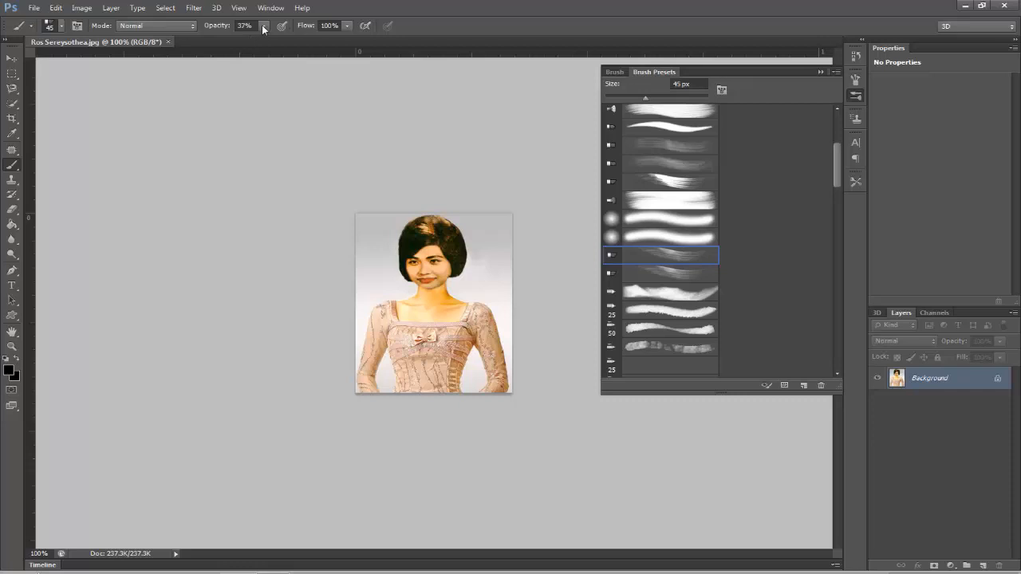
pyautogui.click(8, 371)
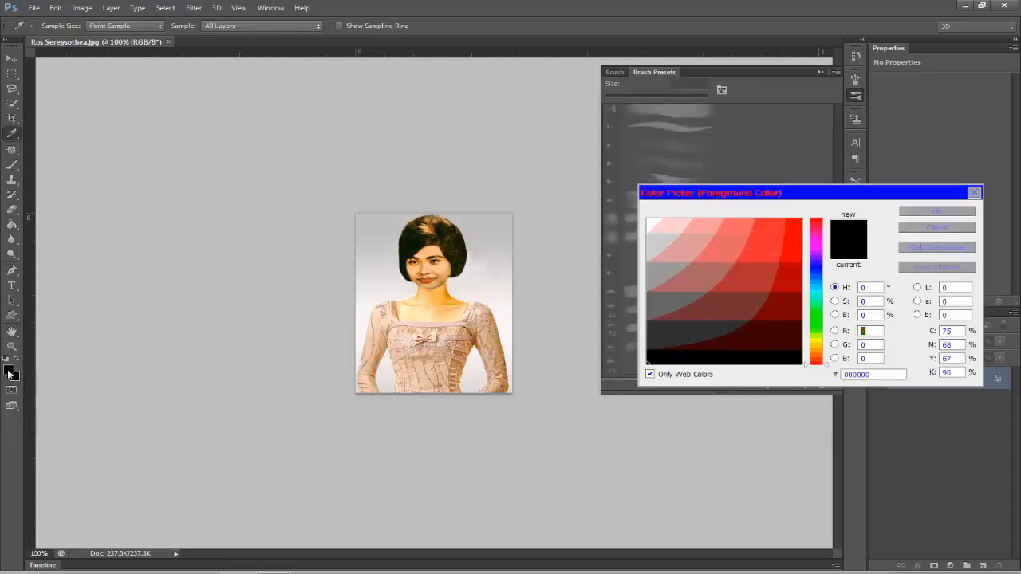
pyautogui.click(962, 212)
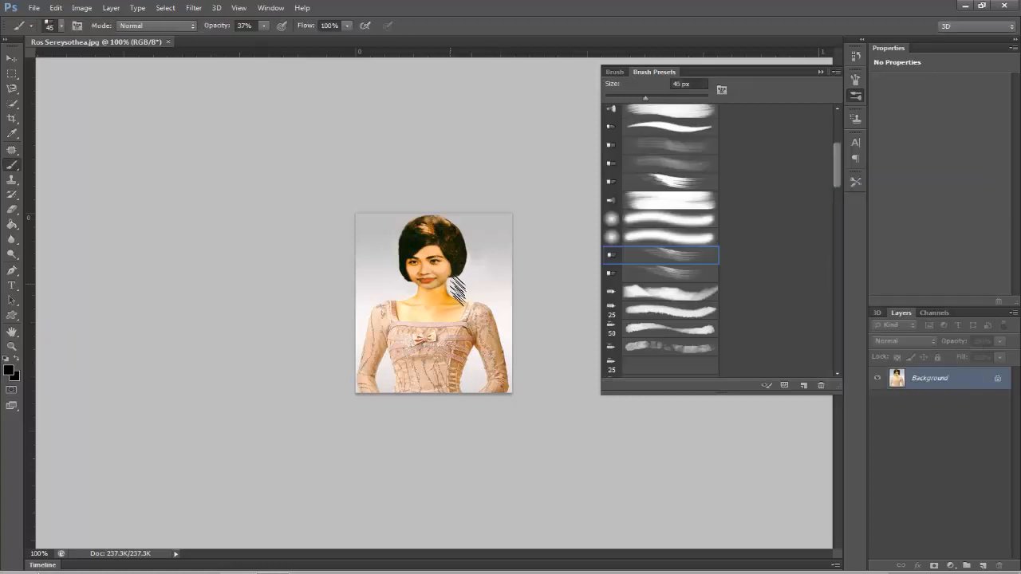
# - Paint long black hair strands with the 45 px brush from both sides of the bob down to the dress neckline
pyautogui.moveTo(456, 290); pyautogui.dragTo(458, 322)
pyautogui.moveTo(467, 285); pyautogui.dragTo(466, 321)
pyautogui.moveTo(455, 281); pyautogui.dragTo(459, 325)
pyautogui.moveTo(460, 274); pyautogui.dragTo(465, 297)
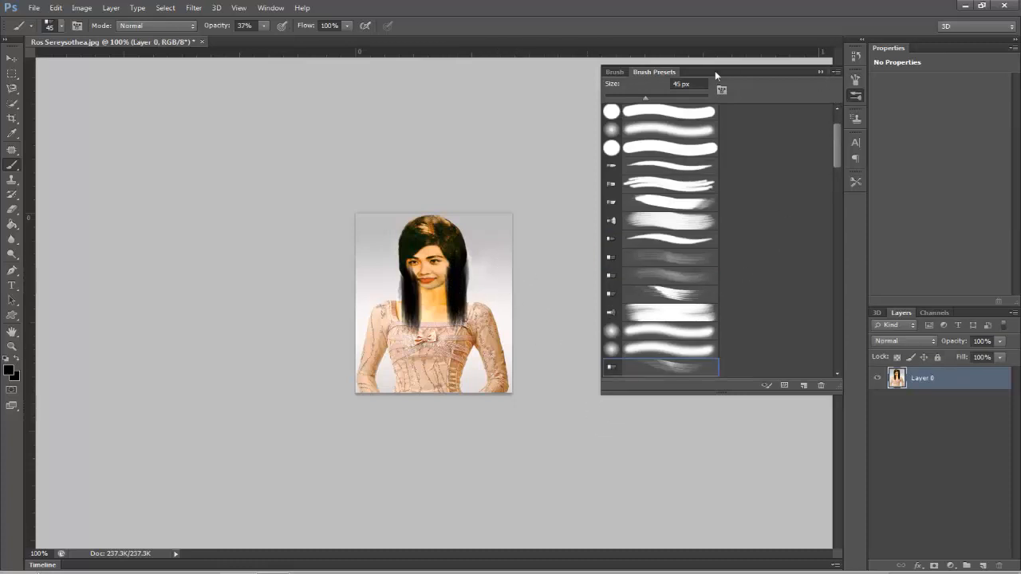
pyautogui.click(823, 72)
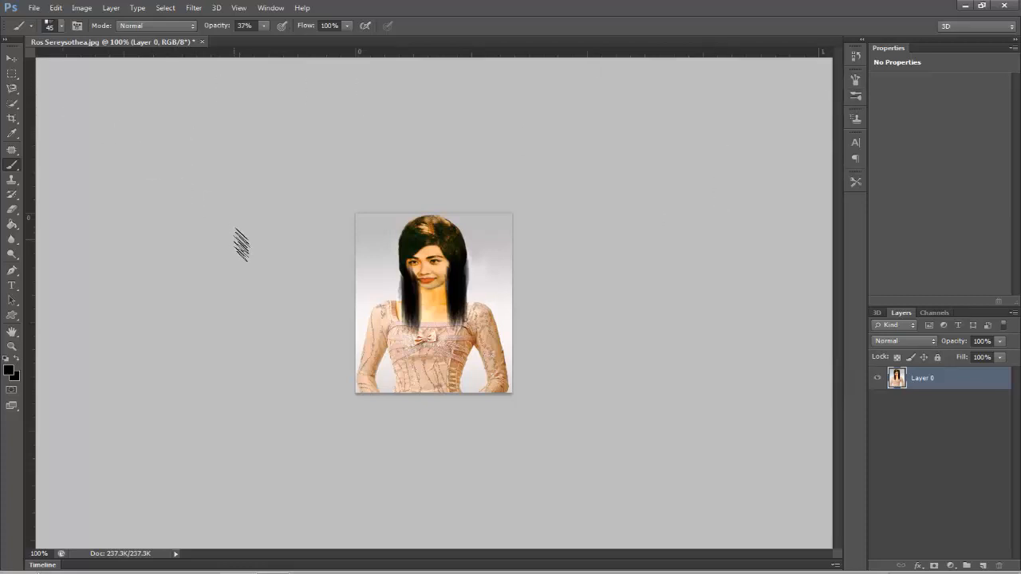
# - Place the original Ros Sereysothea image in the document at full size and move the painted Layer 0 above it
pyautogui.scroll(5, 243, 254)
pyautogui.scroll(1, 243, 255)
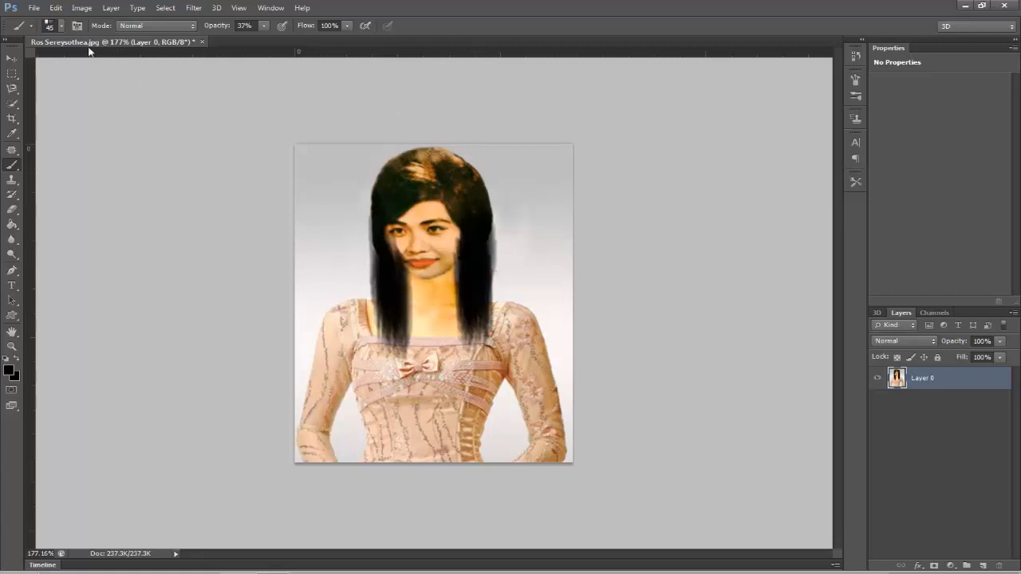
pyautogui.click(35, 8)
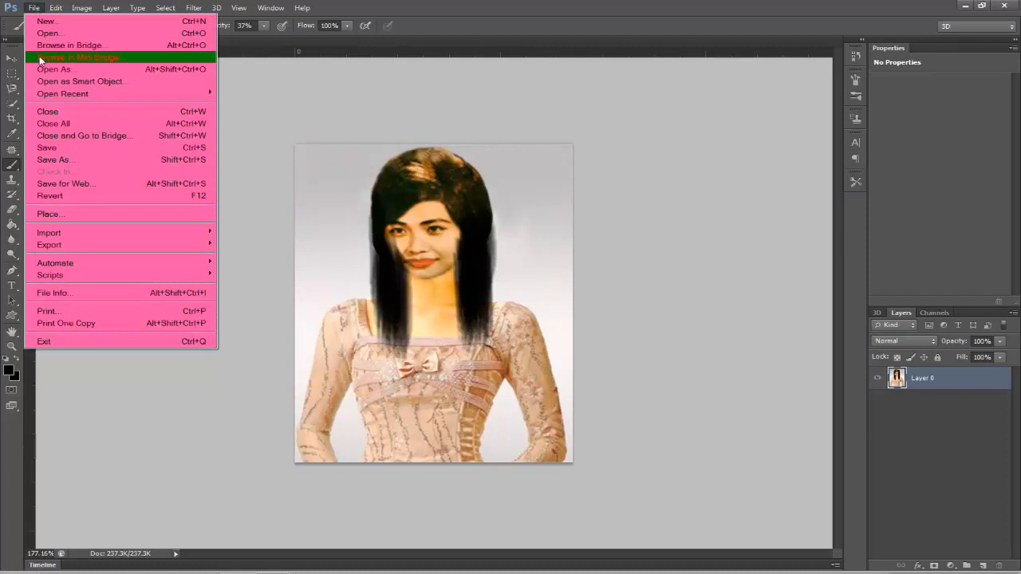
pyautogui.click(82, 213)
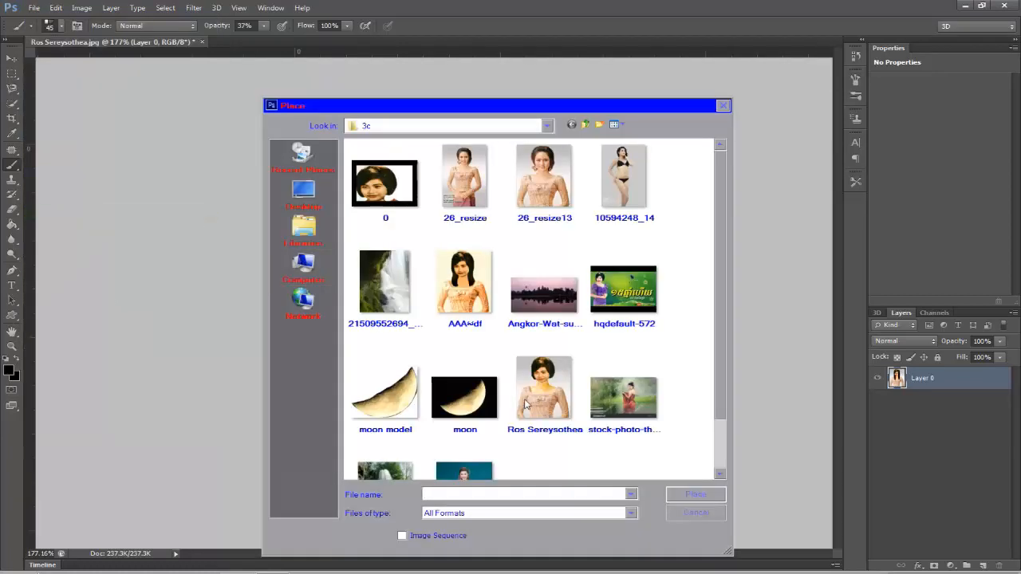
pyautogui.click(524, 396)
pyautogui.click(696, 494)
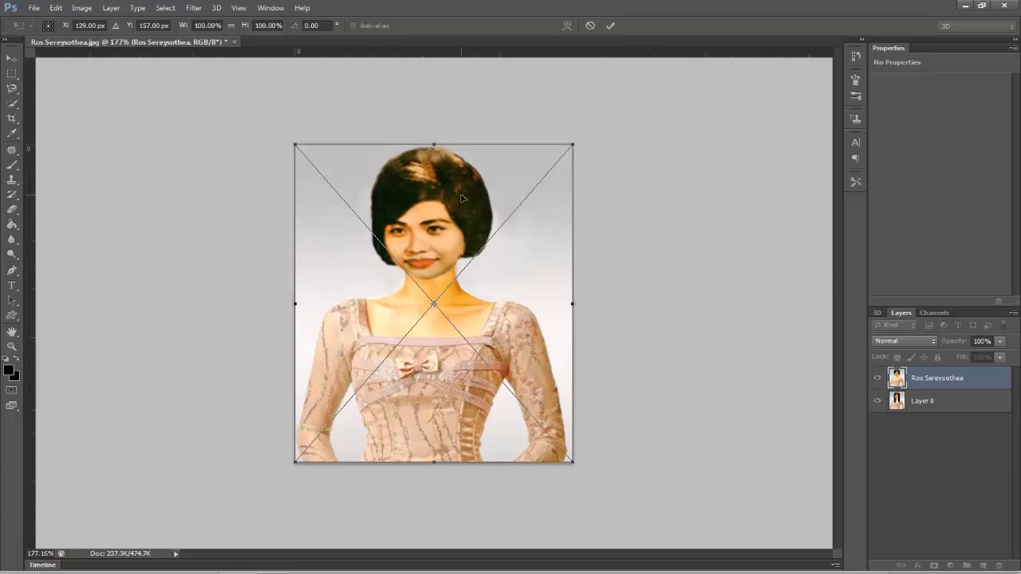
pyautogui.press('Return')
pyautogui.press('b')
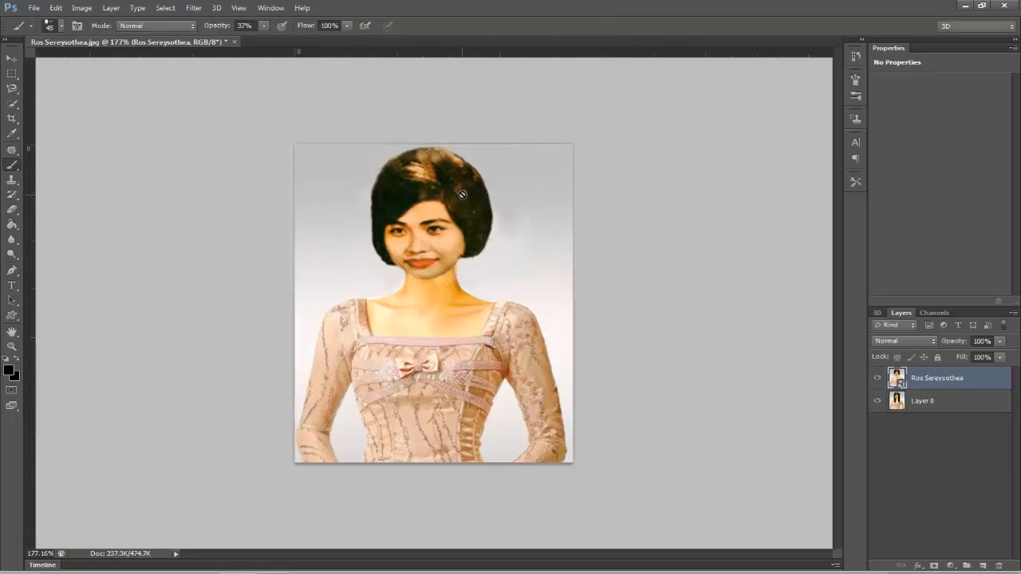
pyautogui.click(931, 405)
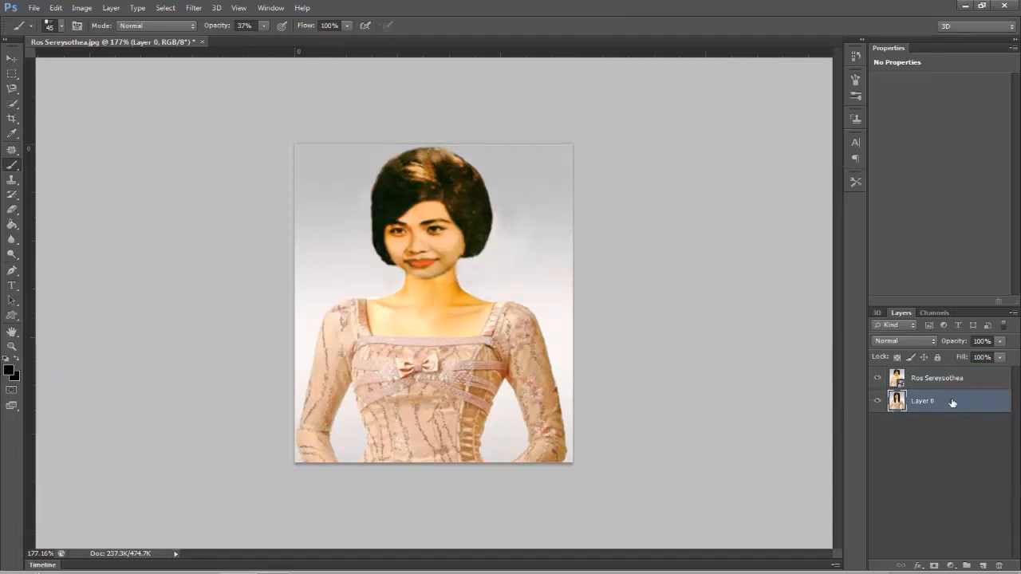
pyautogui.moveTo(955, 403); pyautogui.dragTo(951, 377)
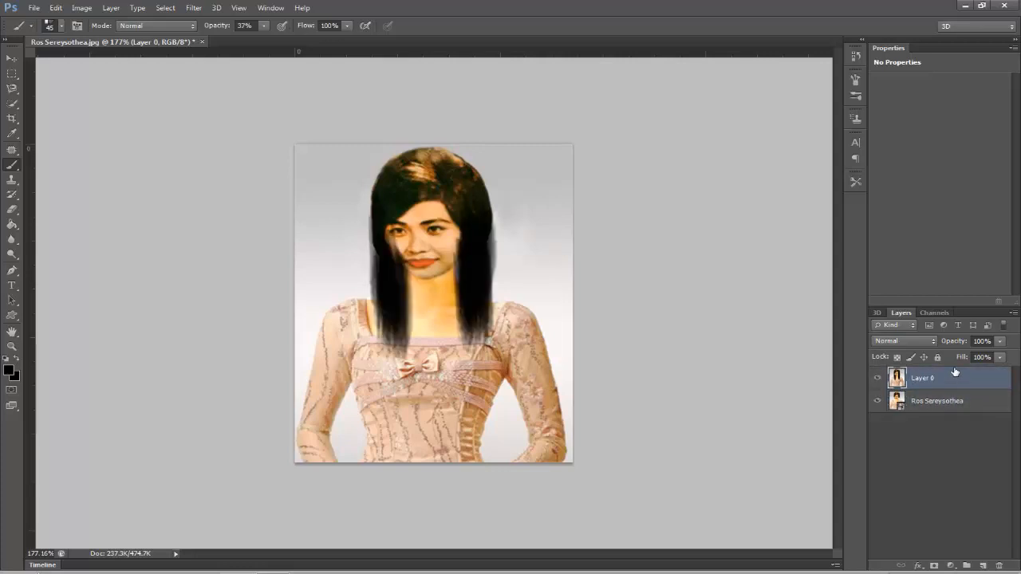
# - Erase the stray hair paint over both cheeks and the neck on Layer 0 with a 6 px Eraser
pyautogui.click(11, 210)
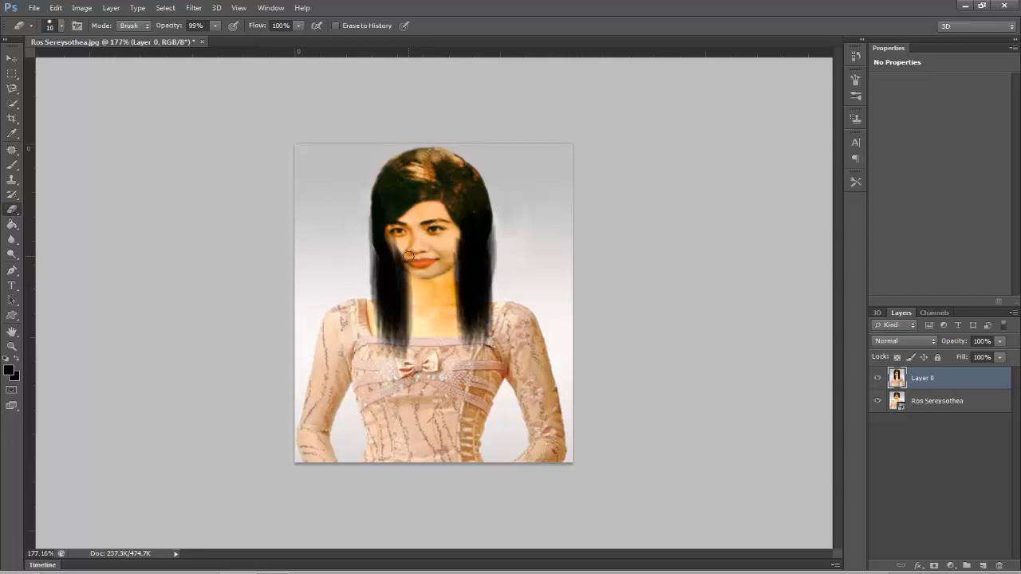
pyautogui.scroll(3, 400, 247)
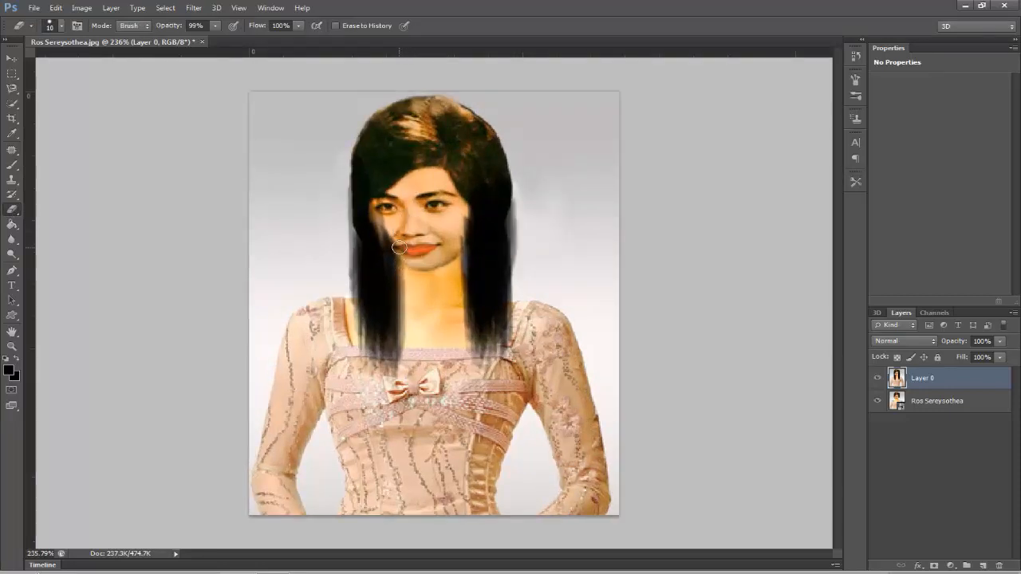
pyautogui.press('p')
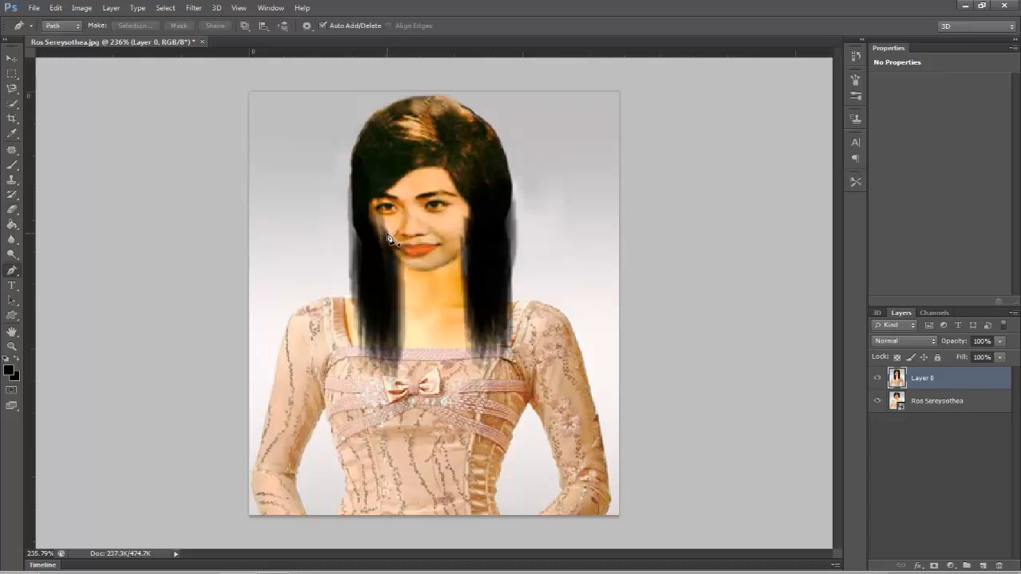
pyautogui.click(12, 209)
pyautogui.press('[')
pyautogui.press('[')
pyautogui.press('[')
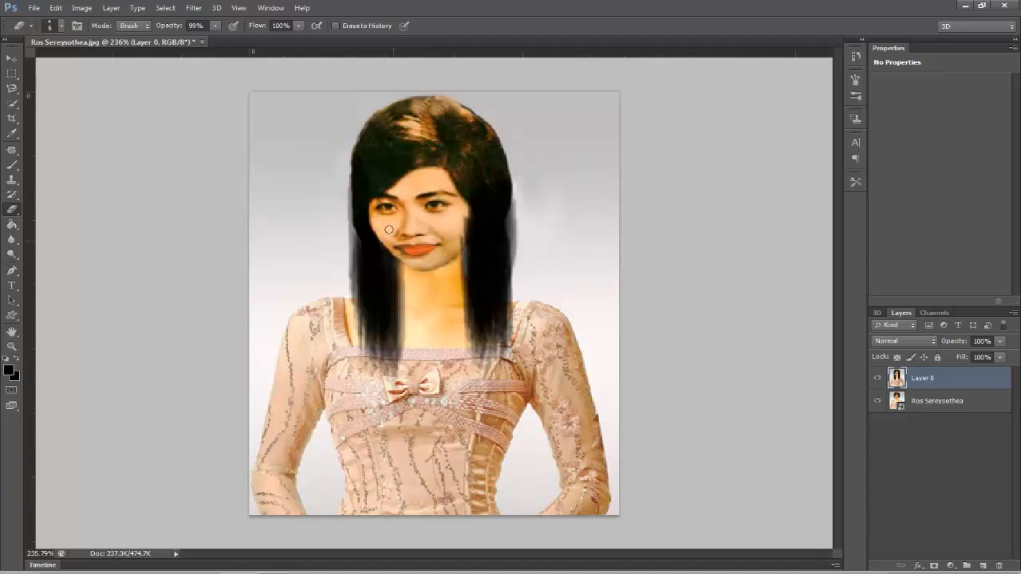
pyautogui.moveTo(459, 215); pyautogui.dragTo(465, 208)
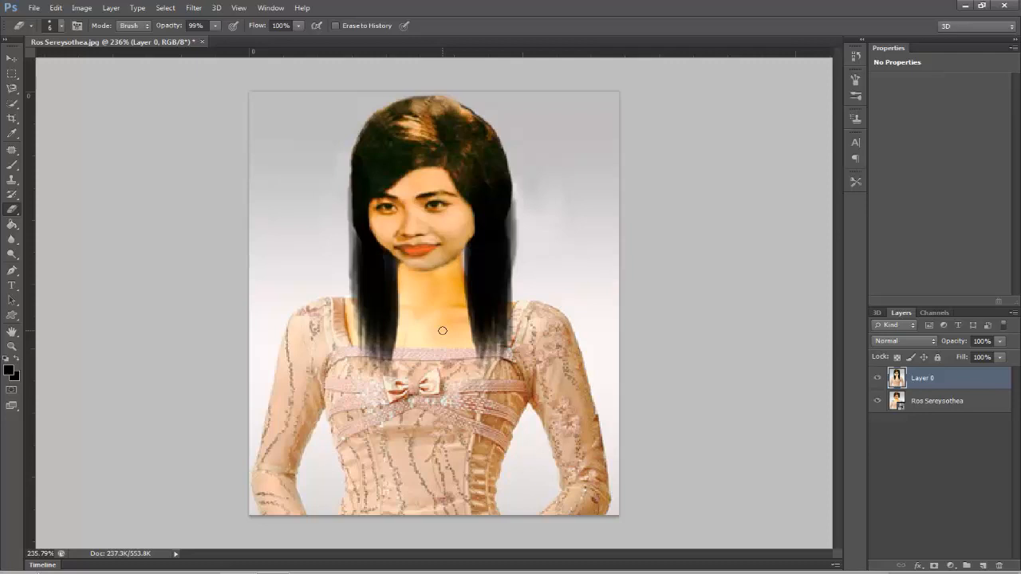
pyautogui.moveTo(515, 201)
pyautogui.mouseDown()
pyautogui.moveTo(513, 276)
pyautogui.moveTo(518, 217)
pyautogui.mouseUp()
pyautogui.moveTo(509, 271)
pyautogui.mouseDown()
pyautogui.moveTo(516, 308)
pyautogui.moveTo(513, 226)
pyautogui.mouseUp()
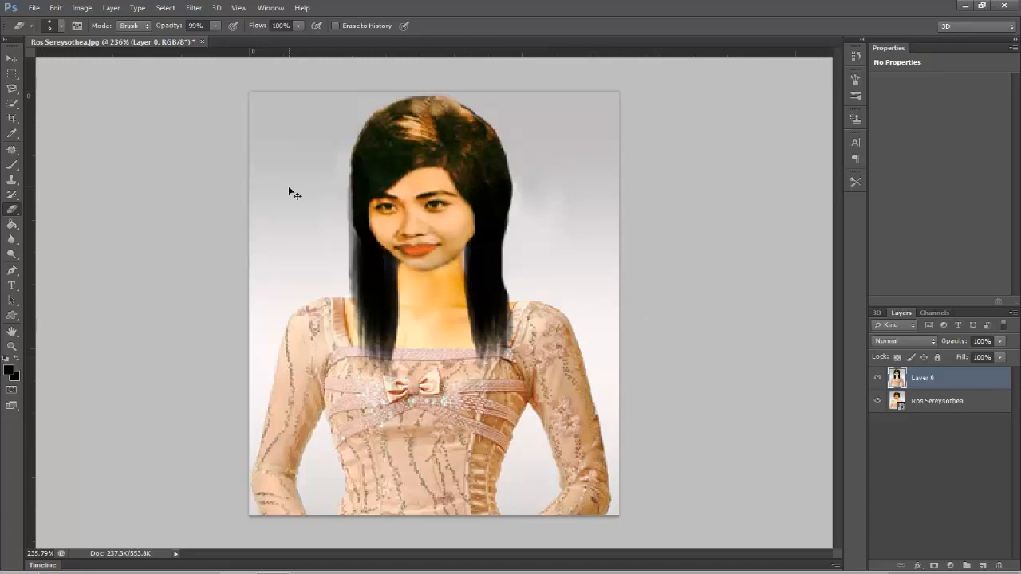
pyautogui.hotkey('ctrl', 'z')
pyautogui.moveTo(518, 202); pyautogui.dragTo(513, 271)
pyautogui.hotkey('ctrl', 'z')
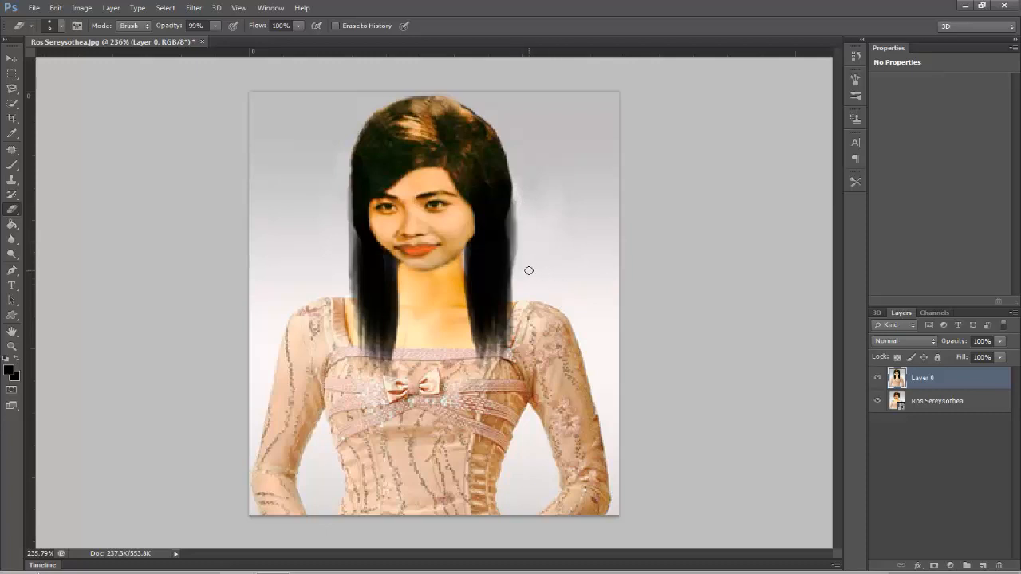
# - Erase the blurry outer edges of the painted hair on both sides, down to the shoulders
pyautogui.moveTo(516, 253); pyautogui.dragTo(514, 216)
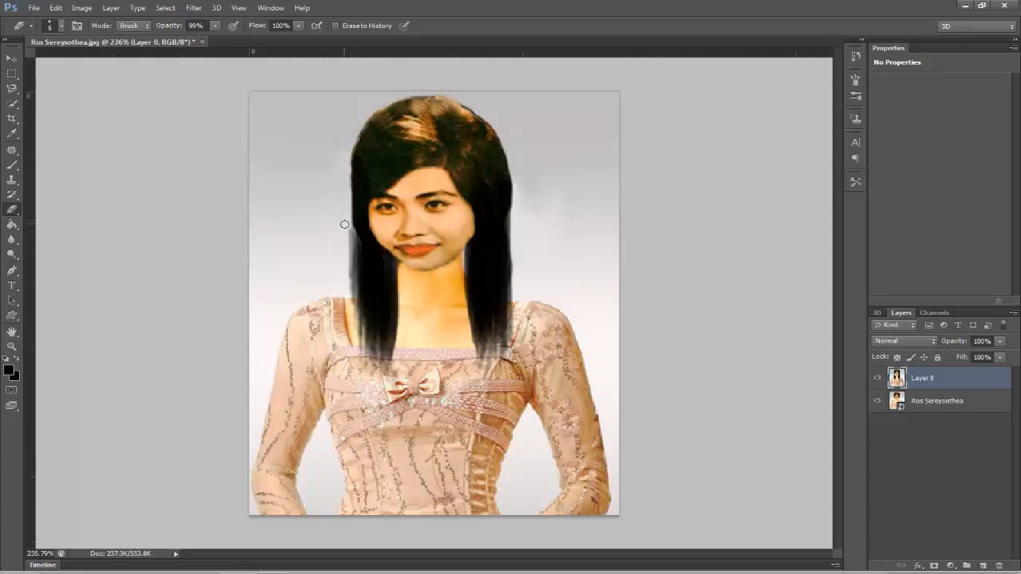
pyautogui.moveTo(351, 243)
pyautogui.mouseDown()
pyautogui.moveTo(359, 356)
pyautogui.moveTo(362, 348)
pyautogui.mouseUp()
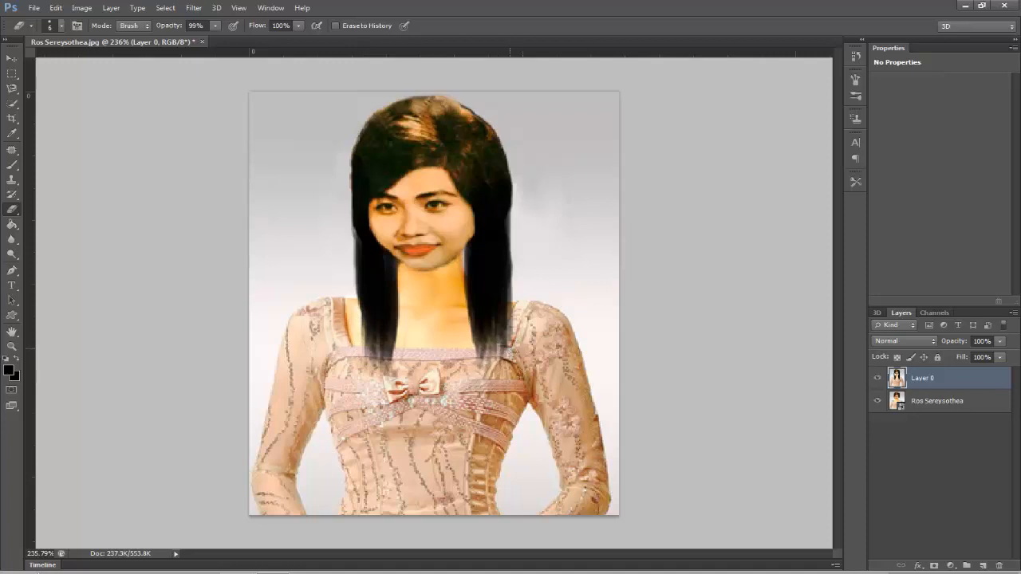
pyautogui.moveTo(514, 345); pyautogui.dragTo(516, 255)
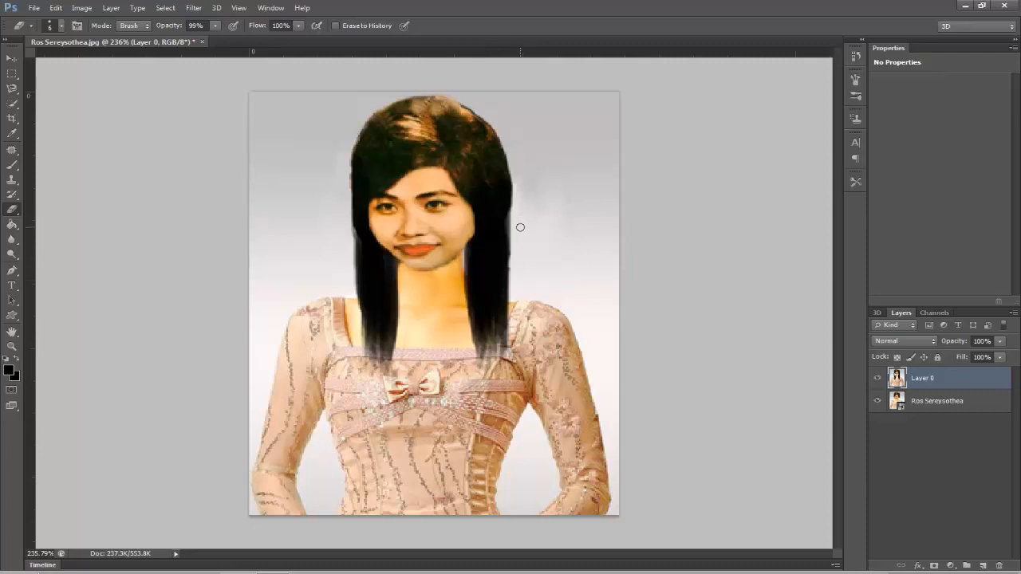
pyautogui.moveTo(514, 265); pyautogui.dragTo(512, 342)
# - Brush more black strands along the outer sides of the long hair to thicken it
pyautogui.scroll(-5, 520, 237)
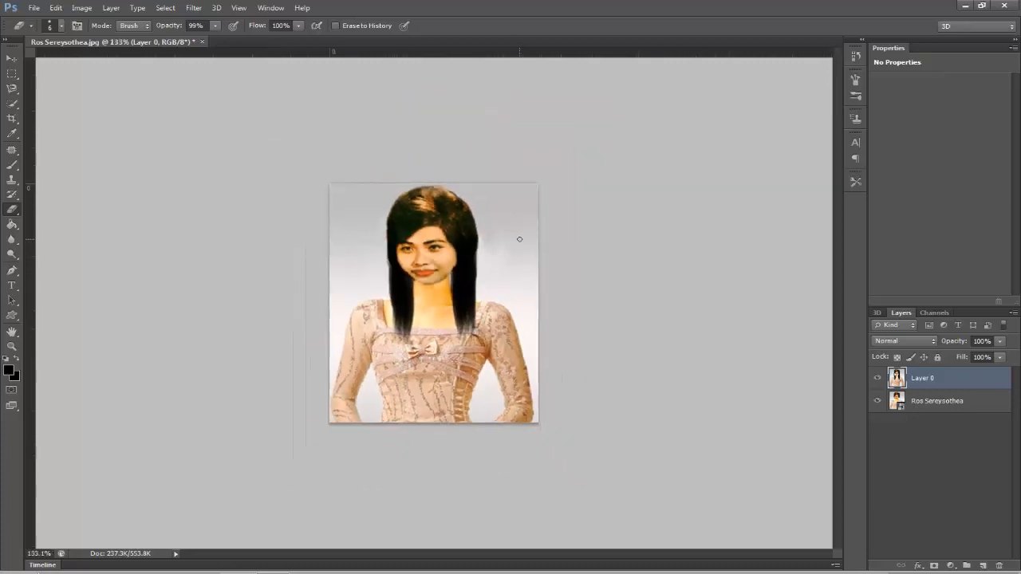
pyautogui.scroll(-1, 519, 241)
pyautogui.scroll(-1, 525, 275)
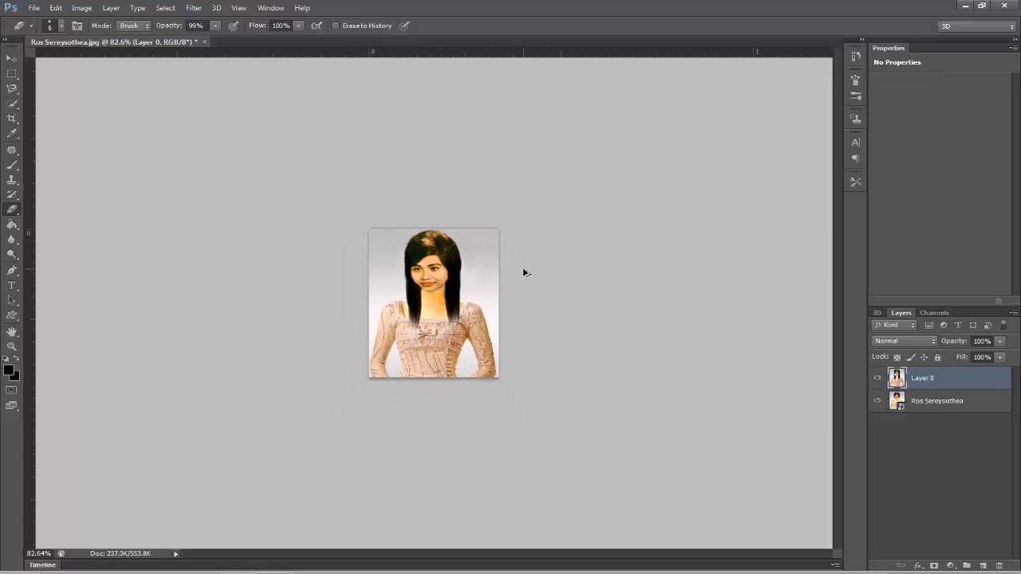
pyautogui.scroll(5, 507, 296)
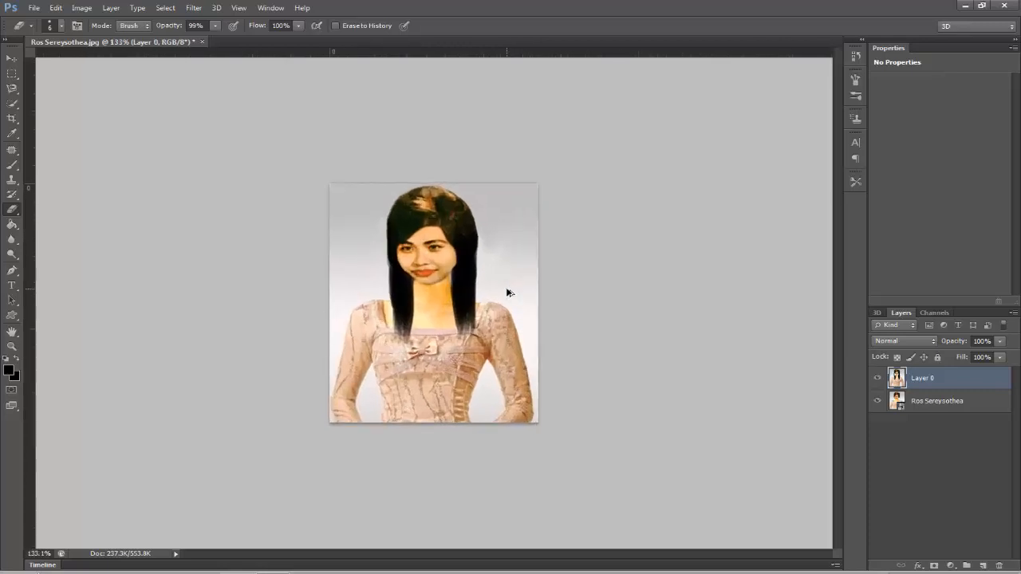
pyautogui.scroll(1, 508, 291)
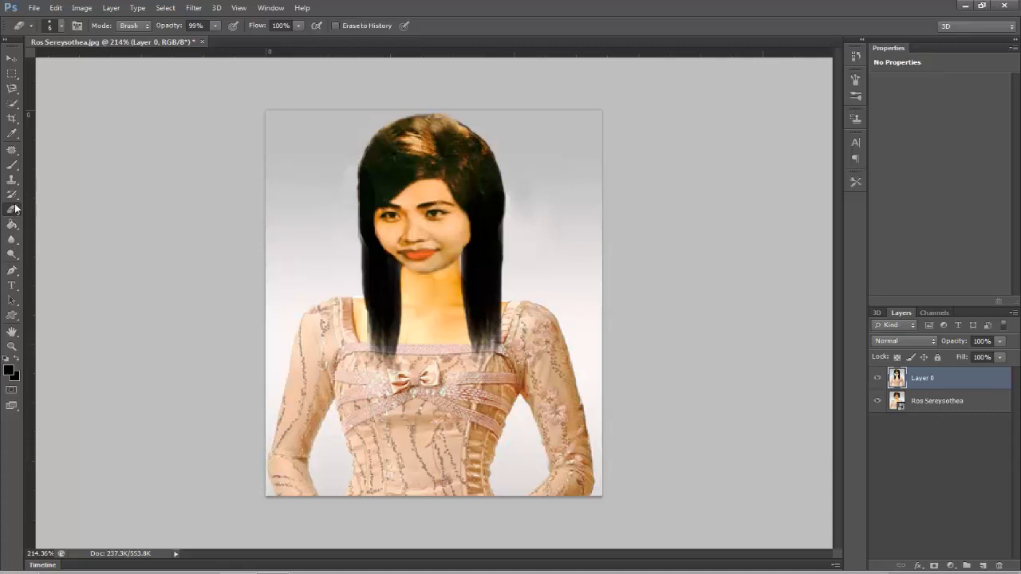
pyautogui.click(12, 164)
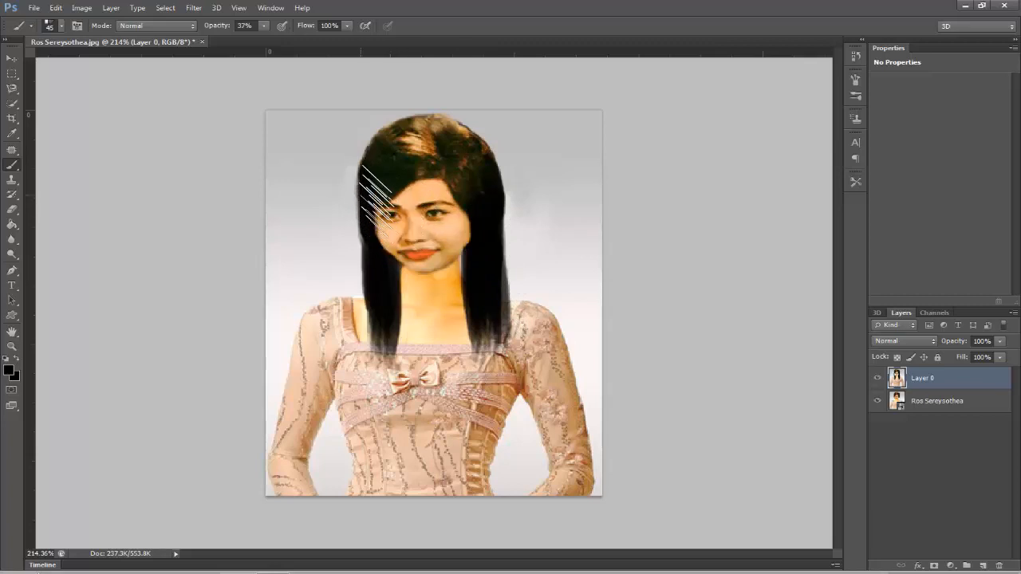
pyautogui.moveTo(370, 208); pyautogui.dragTo(374, 254)
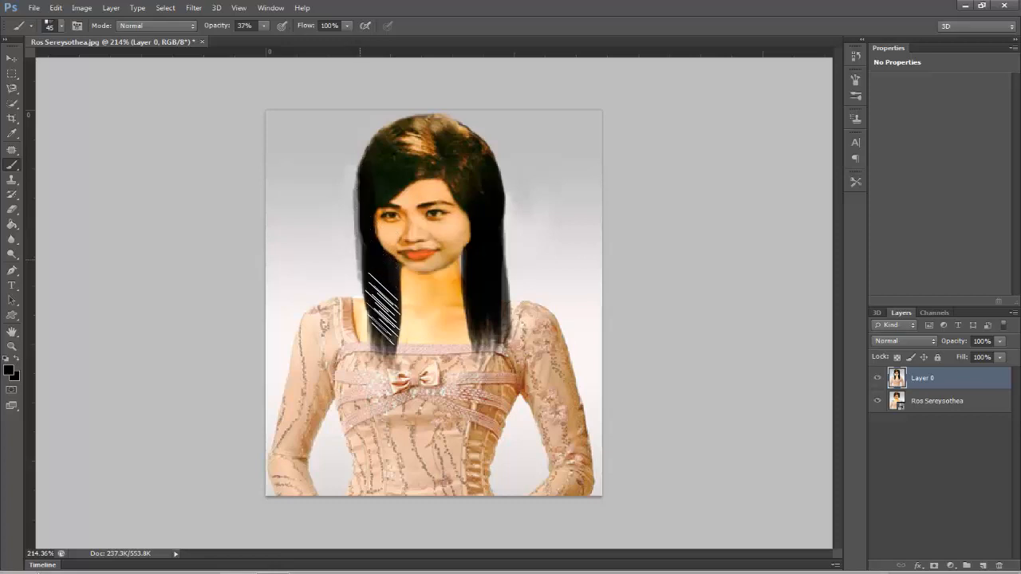
pyautogui.moveTo(373, 246)
pyautogui.mouseDown()
pyautogui.moveTo(372, 254)
pyautogui.moveTo(375, 234)
pyautogui.mouseUp()
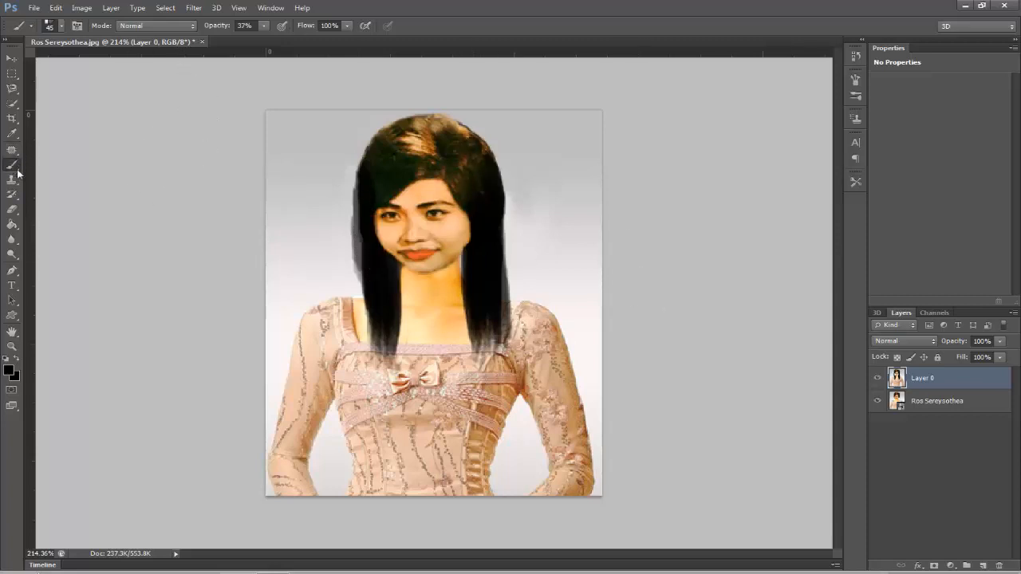
# - Erase the excess paint along the outer edges of the thickened hair and return to the Brush tool
pyautogui.click(12, 209)
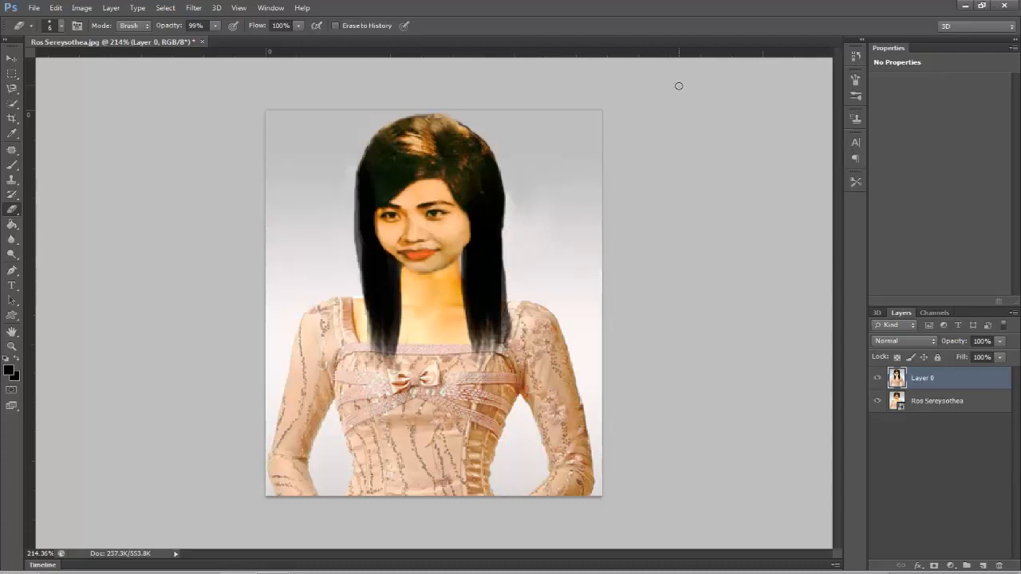
pyautogui.click(12, 165)
pyautogui.click(343, 196)
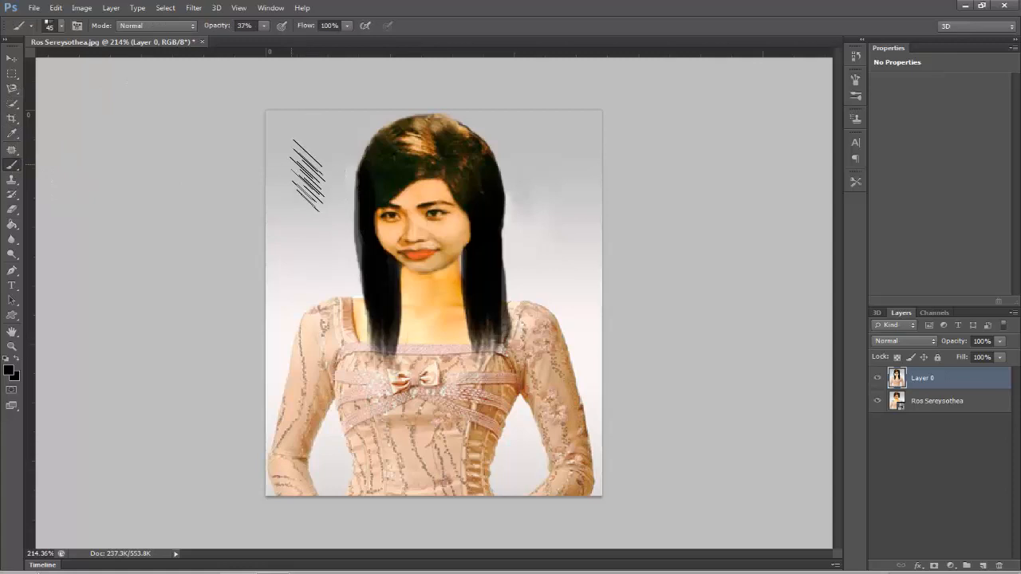
# - Brush black strands along the inner hair beside the left cheek and over the crown, and erase the overspill around the head's outline
pyautogui.moveTo(368, 224); pyautogui.dragTo(367, 329)
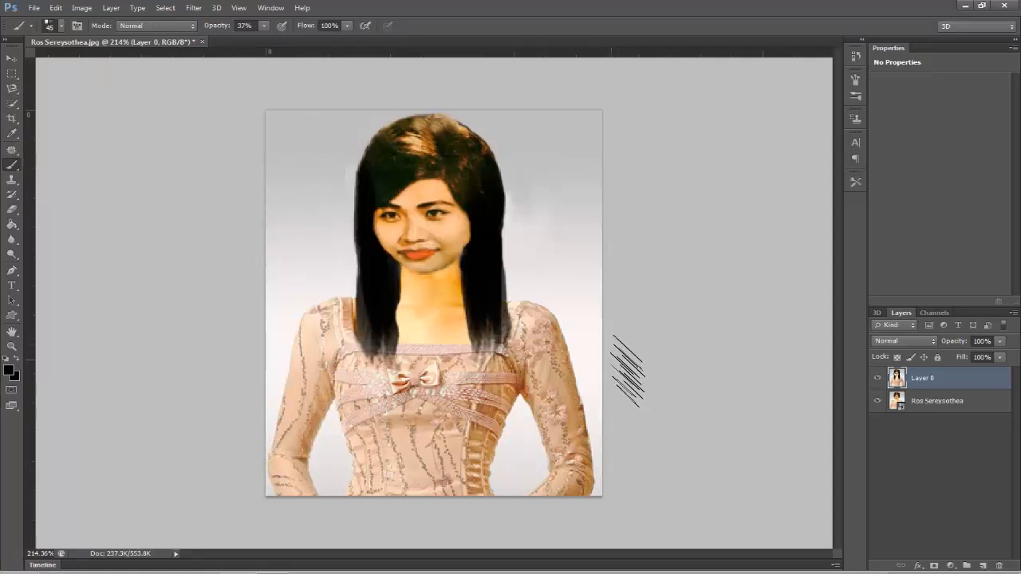
pyautogui.moveTo(403, 108)
pyautogui.mouseDown()
pyautogui.moveTo(412, 143)
pyautogui.moveTo(439, 148)
pyautogui.moveTo(400, 168)
pyautogui.moveTo(435, 164)
pyautogui.moveTo(395, 171)
pyautogui.moveTo(479, 152)
pyautogui.moveTo(432, 148)
pyautogui.moveTo(399, 169)
pyautogui.moveTo(463, 172)
pyautogui.moveTo(462, 150)
pyautogui.moveTo(485, 176)
pyautogui.moveTo(460, 153)
pyautogui.moveTo(408, 158)
pyautogui.moveTo(445, 164)
pyautogui.moveTo(490, 195)
pyautogui.moveTo(472, 172)
pyautogui.moveTo(495, 177)
pyautogui.moveTo(497, 191)
pyautogui.moveTo(462, 147)
pyautogui.moveTo(486, 158)
pyautogui.moveTo(481, 143)
pyautogui.moveTo(493, 179)
pyautogui.moveTo(438, 147)
pyautogui.moveTo(388, 168)
pyautogui.mouseUp()
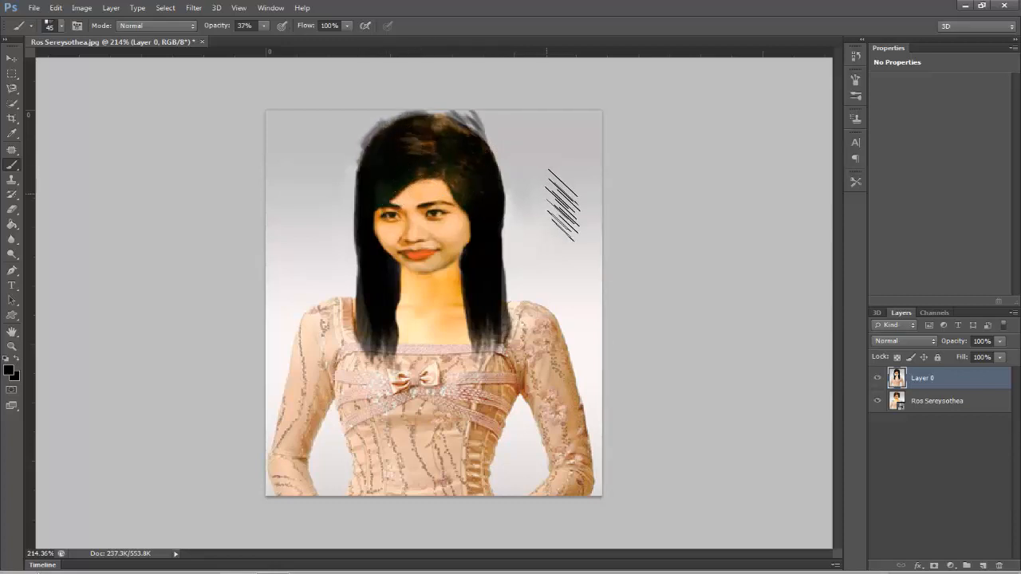
pyautogui.click(12, 210)
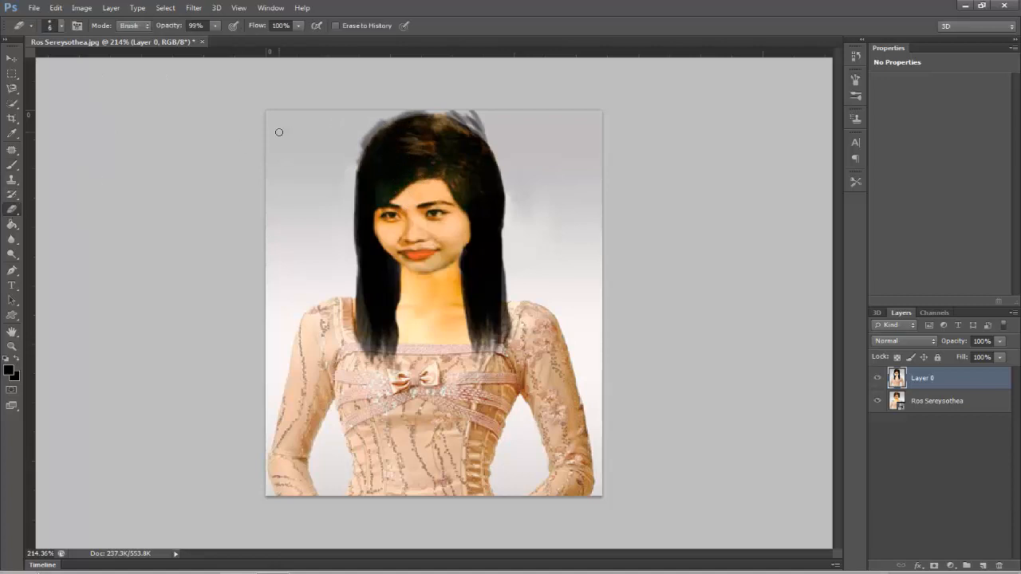
pyautogui.moveTo(356, 146); pyautogui.dragTo(370, 132)
pyautogui.moveTo(453, 112); pyautogui.dragTo(493, 147)
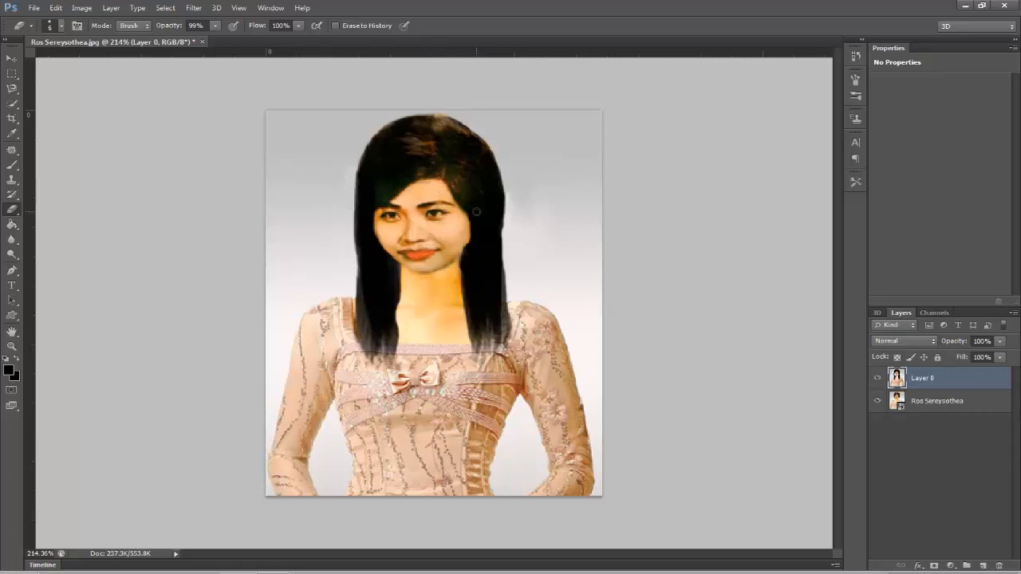
# - Merge Layer 0 and the Ros Sereysothea layer into a single layer
pyautogui.keyDown('shift'); pyautogui.click(953, 402); pyautogui.keyUp('shift')
pyautogui.rightClick(952, 392)
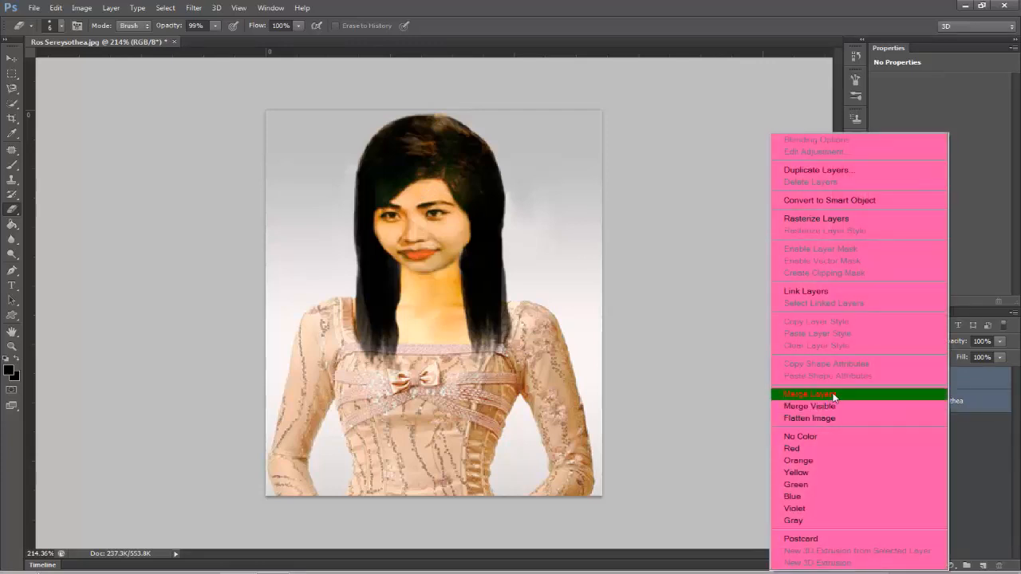
pyautogui.click(835, 395)
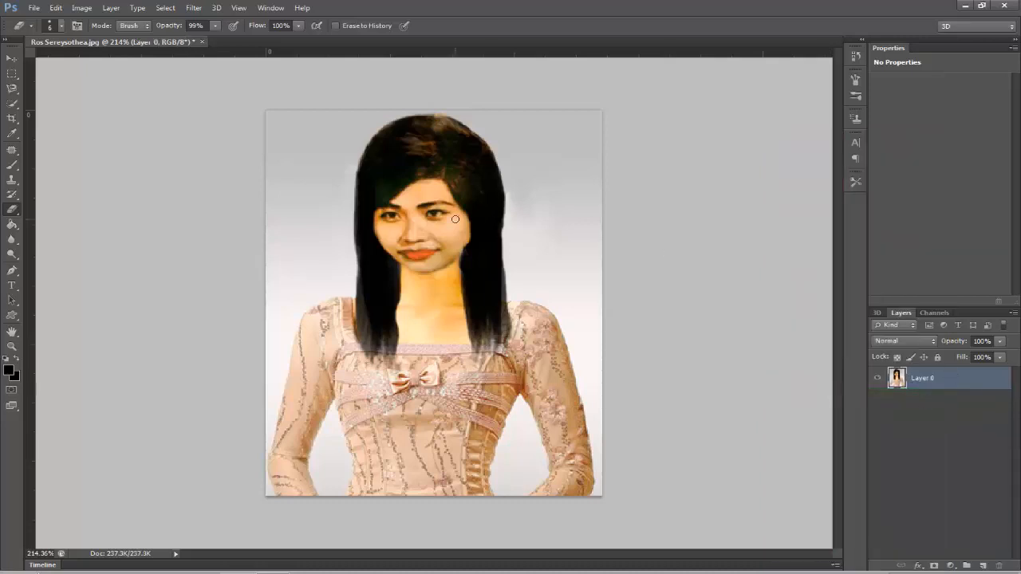
# - Apply a Hue/Saturation adjustment to the merged layer with Hue +1, Saturation +13 and a slightly raised Lightness
pyautogui.click(77, 10)
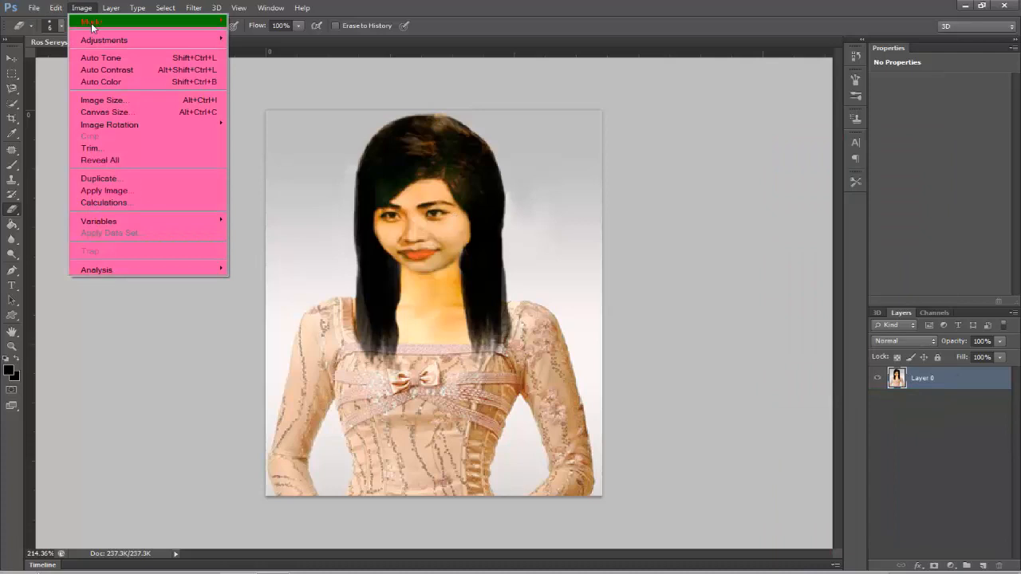
pyautogui.moveTo(101, 38)
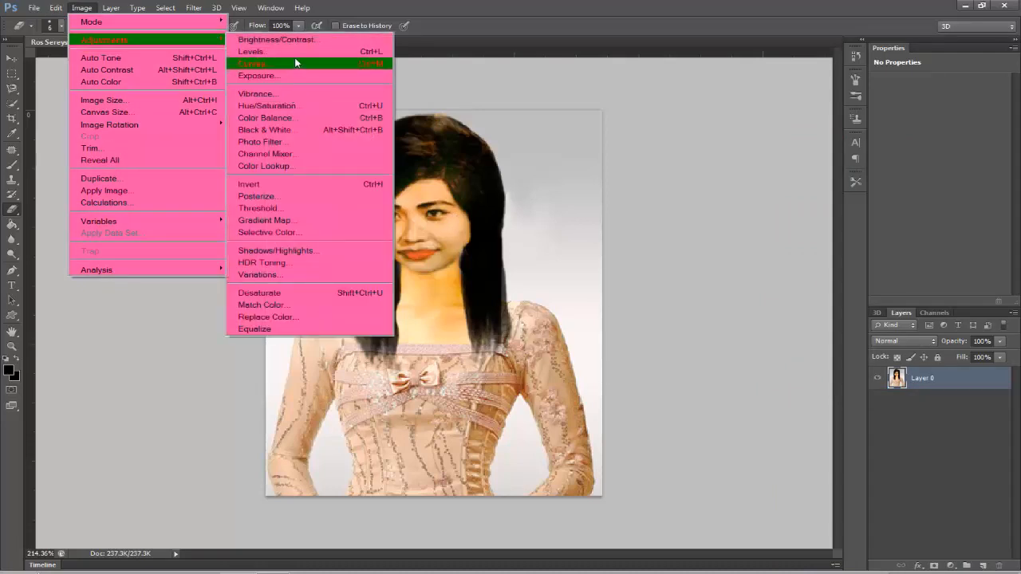
pyautogui.click(304, 107)
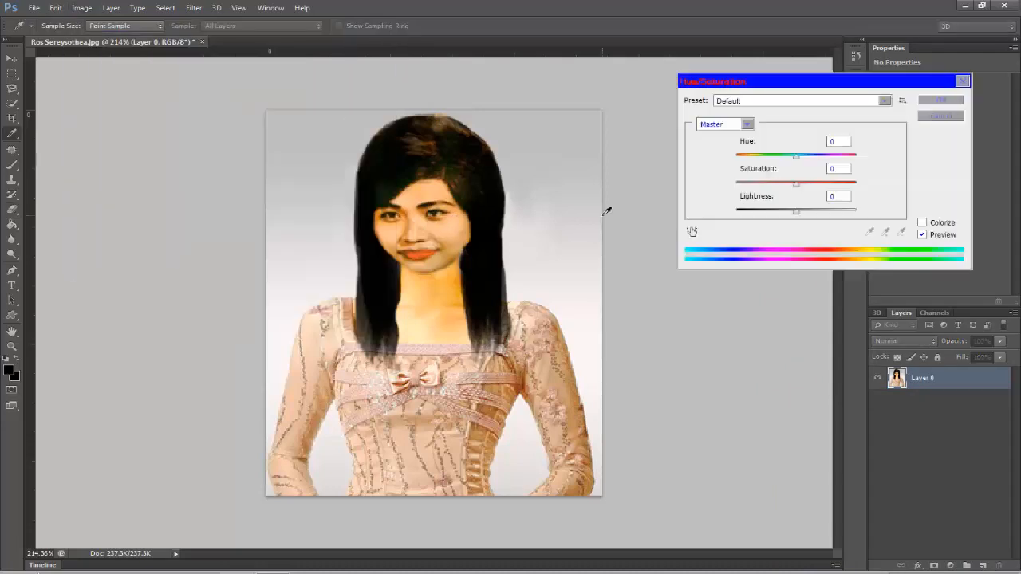
pyautogui.moveTo(798, 211)
pyautogui.mouseDown()
pyautogui.moveTo(806, 213)
pyautogui.moveTo(802, 196)
pyautogui.mouseUp()
pyautogui.click(804, 189)
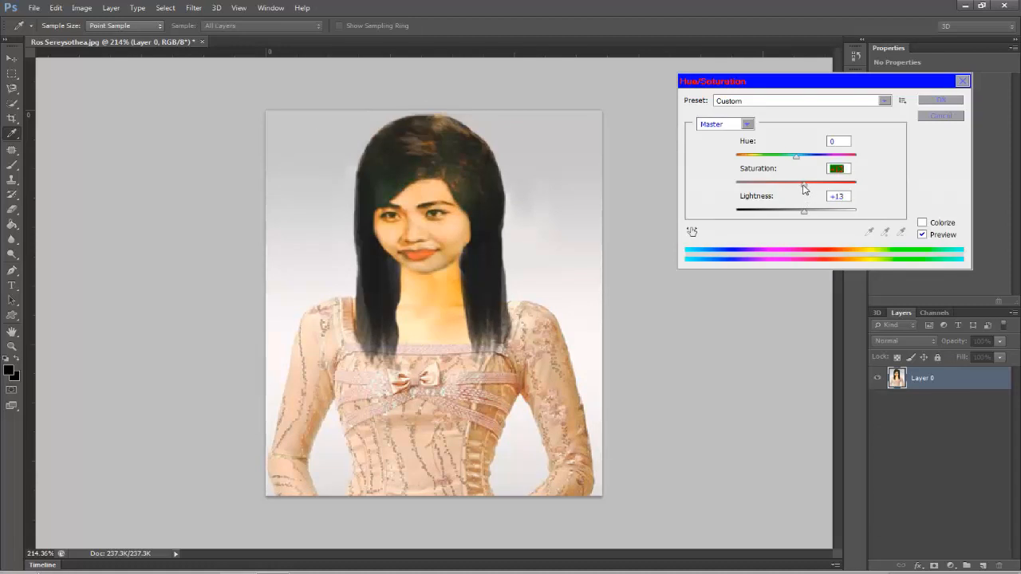
pyautogui.moveTo(813, 187); pyautogui.dragTo(803, 188)
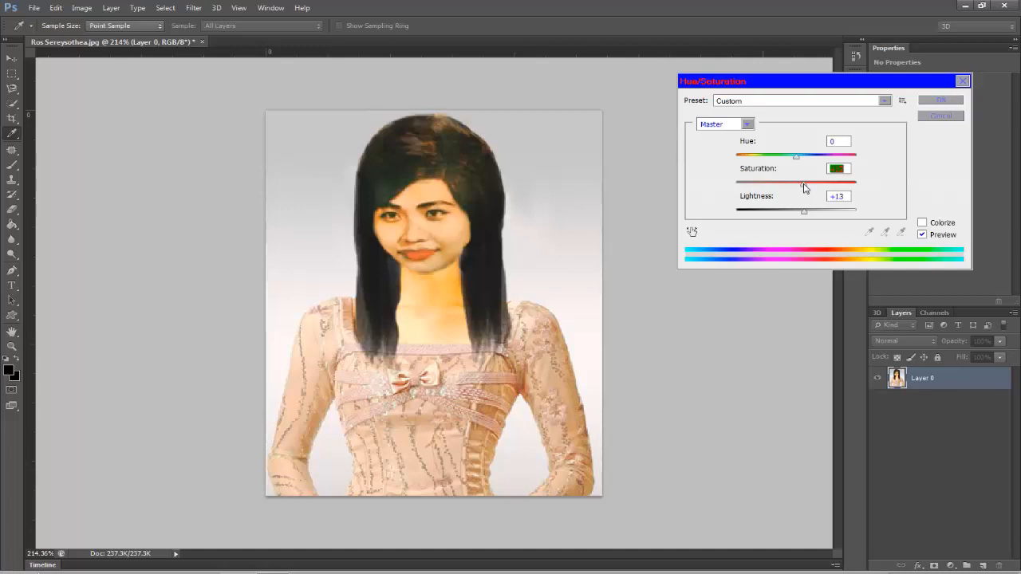
pyautogui.click(793, 159)
pyautogui.moveTo(793, 159); pyautogui.dragTo(795, 159)
pyautogui.click(796, 185)
pyautogui.moveTo(796, 186); pyautogui.dragTo(801, 214)
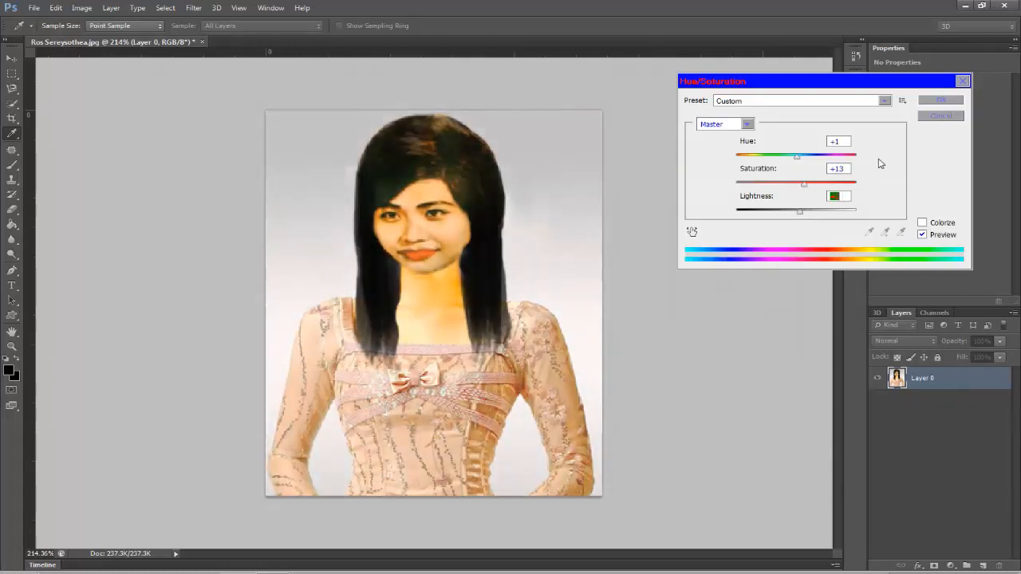
pyautogui.click(941, 101)
pyautogui.press('e')
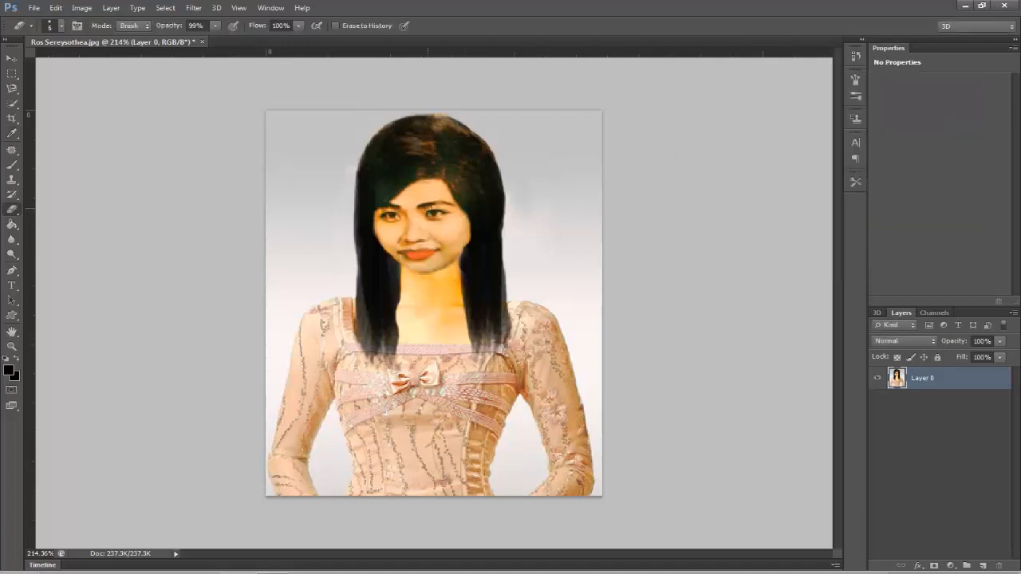